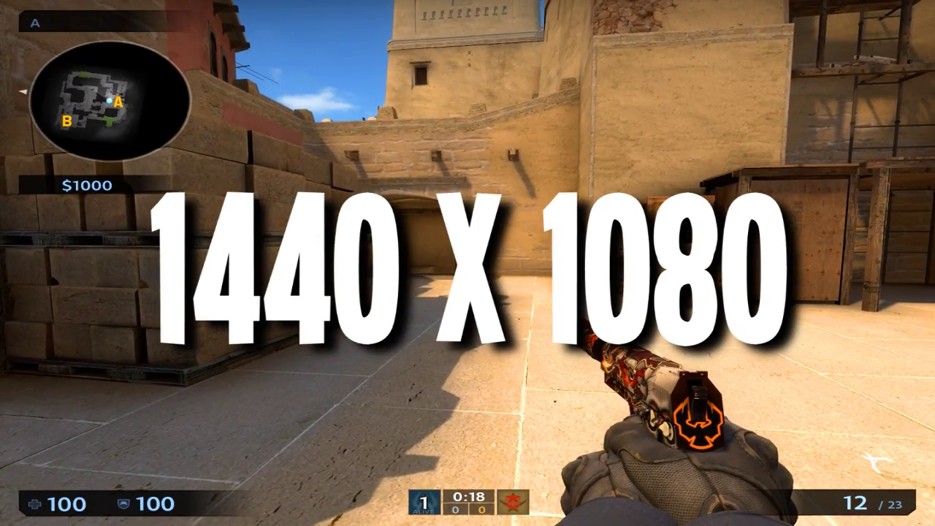
# Open the in-game video settings and view the aspect ratio and resolution options
pyautogui.press('Escape')
pyautogui.click(302, 388)
pyautogui.click(263, 374)
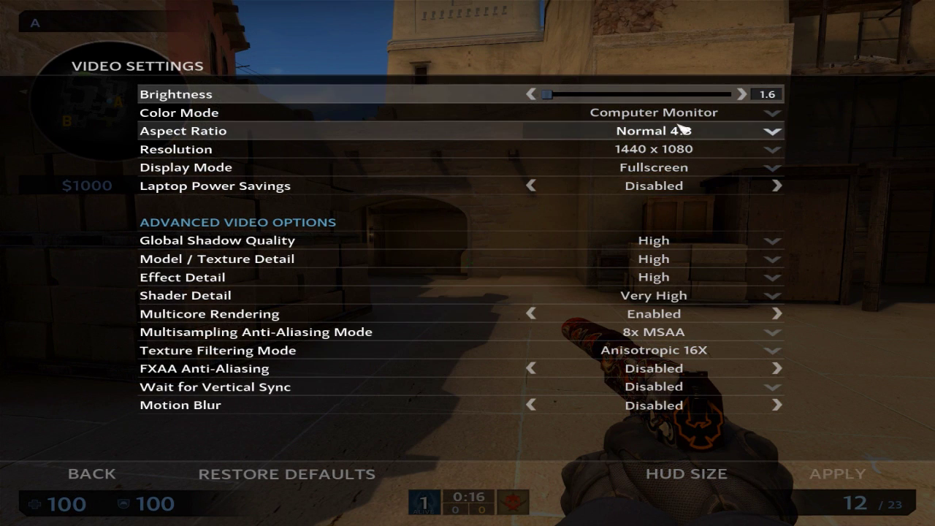
pyautogui.click(668, 150)
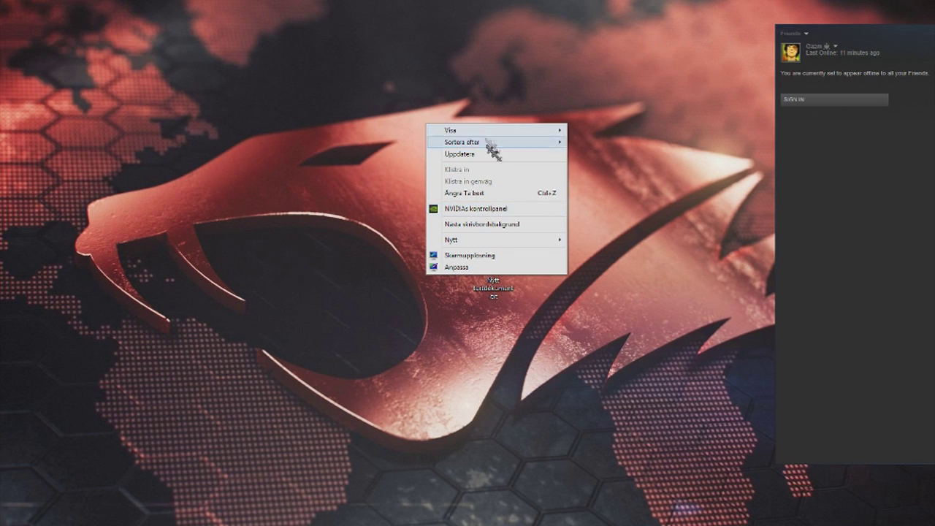
# Switch to the NVIDIA control panel, create a custom 1440 x 1080 display resolution, and close the panel
pyautogui.click(488, 212)
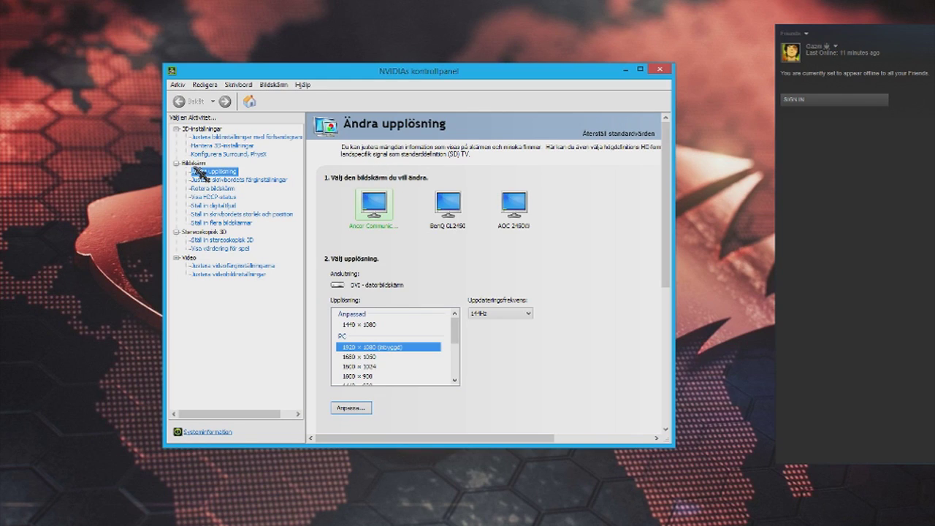
pyautogui.click(353, 408)
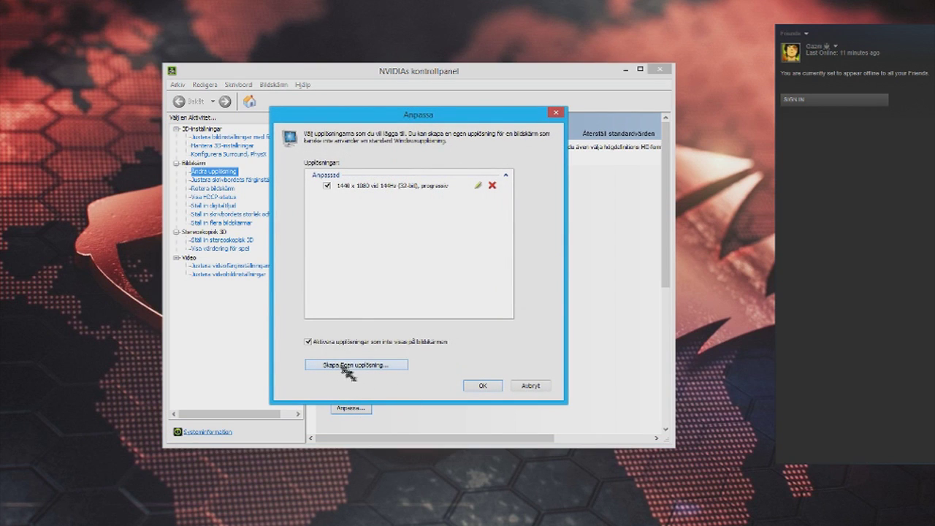
pyautogui.click(347, 367)
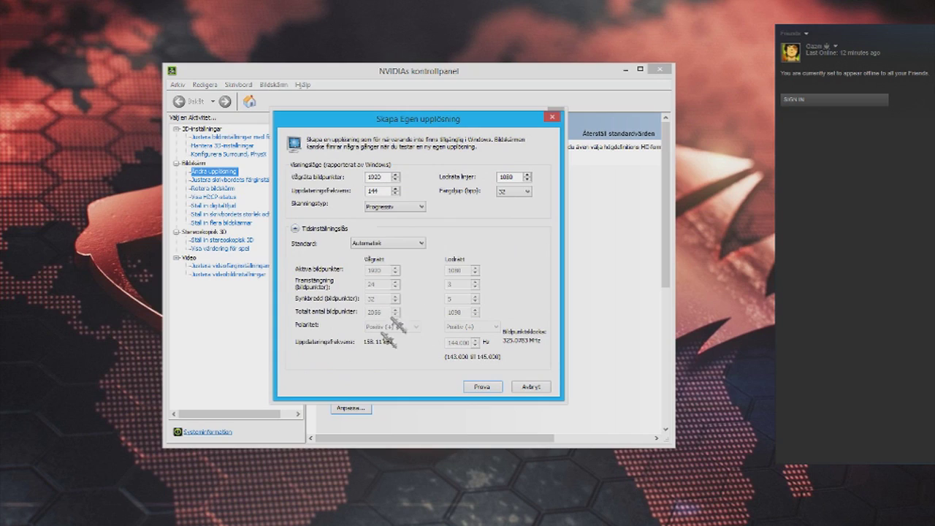
pyautogui.doubleClick(388, 177)
pyautogui.write('1440')
pyautogui.click(482, 388)
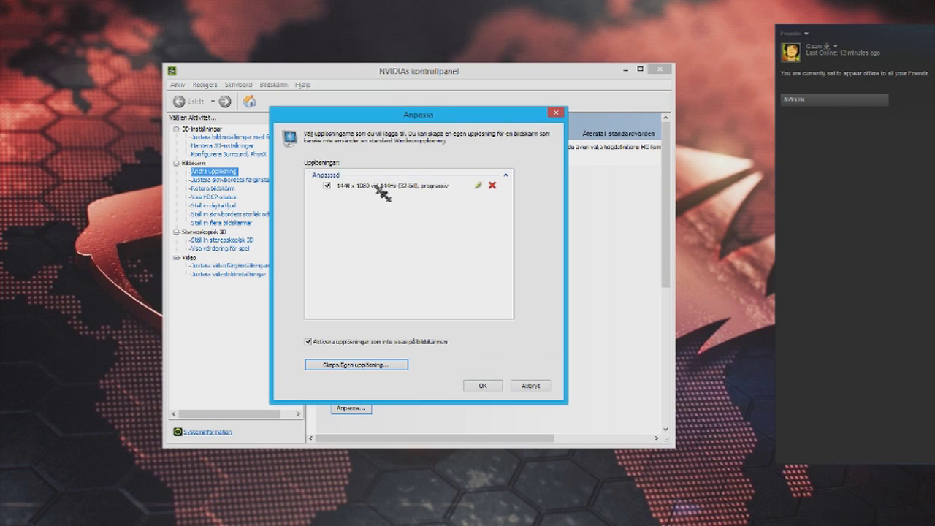
pyautogui.click(486, 387)
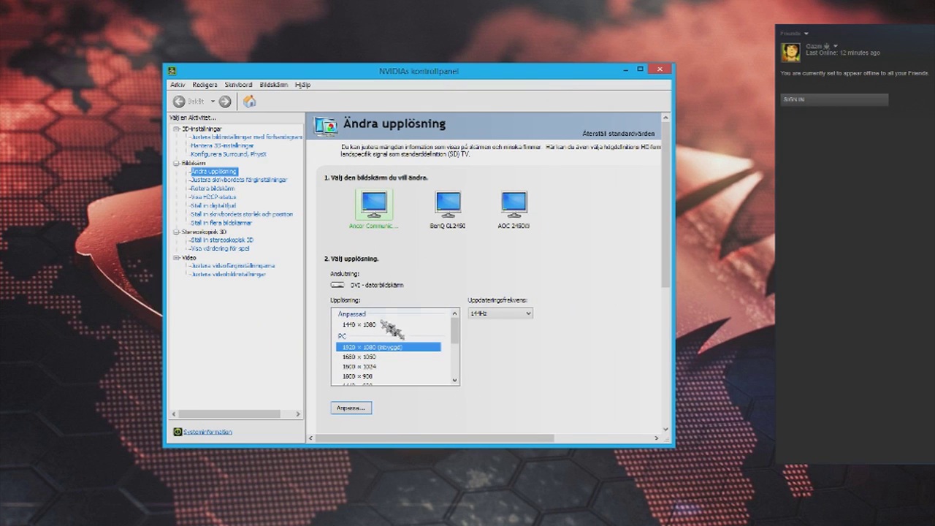
pyautogui.click(659, 71)
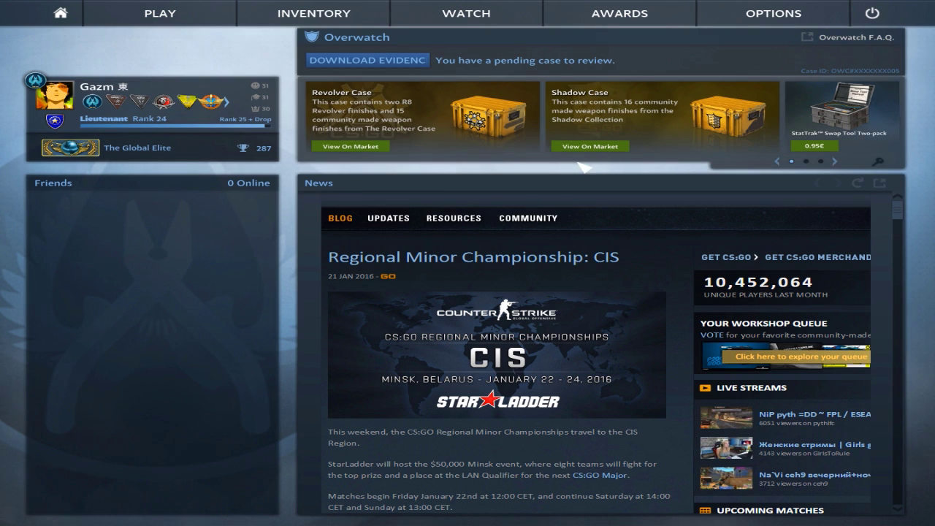
# In the Counter-Strike: Global Offensive video settings, select the Normal 4:3 aspect ratio and 1440 x 1080 resolution, and return to the main menu
pyautogui.moveTo(775, 16)
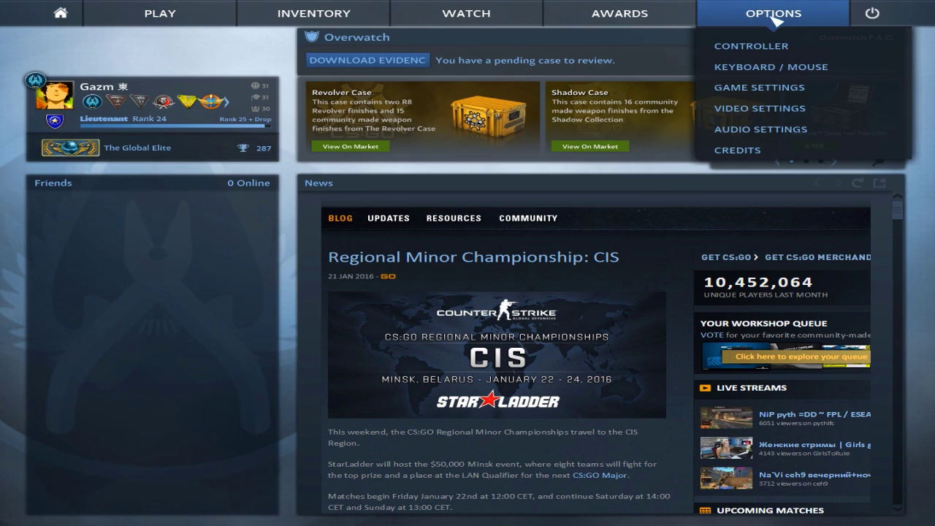
pyautogui.click(766, 109)
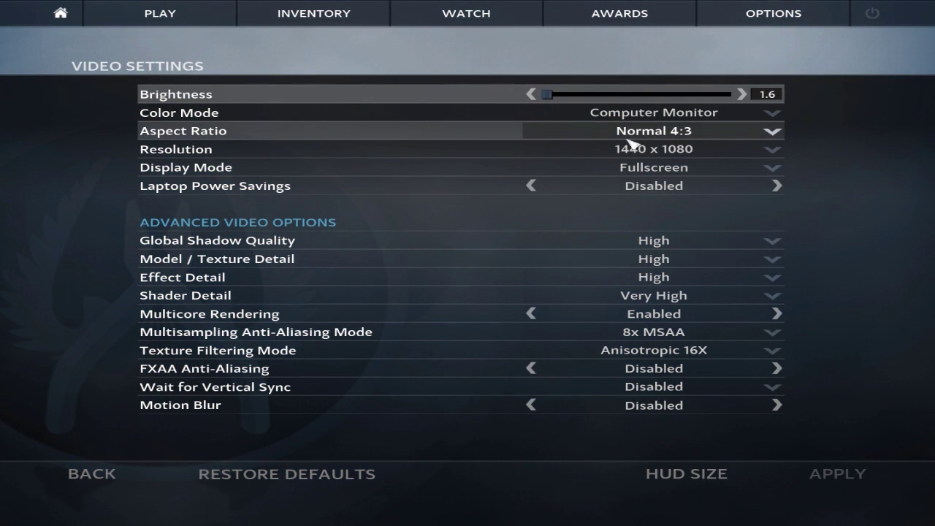
pyautogui.click(655, 138)
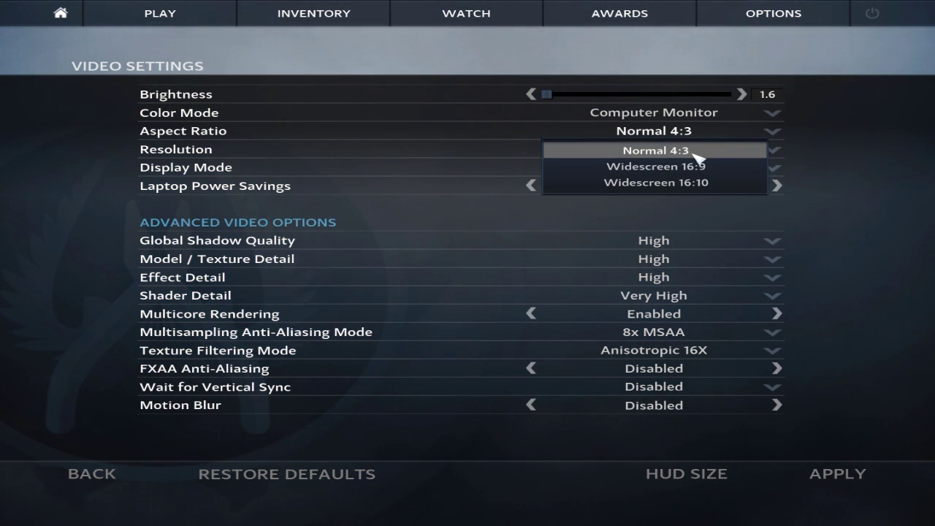
pyautogui.click(698, 153)
pyautogui.click(694, 152)
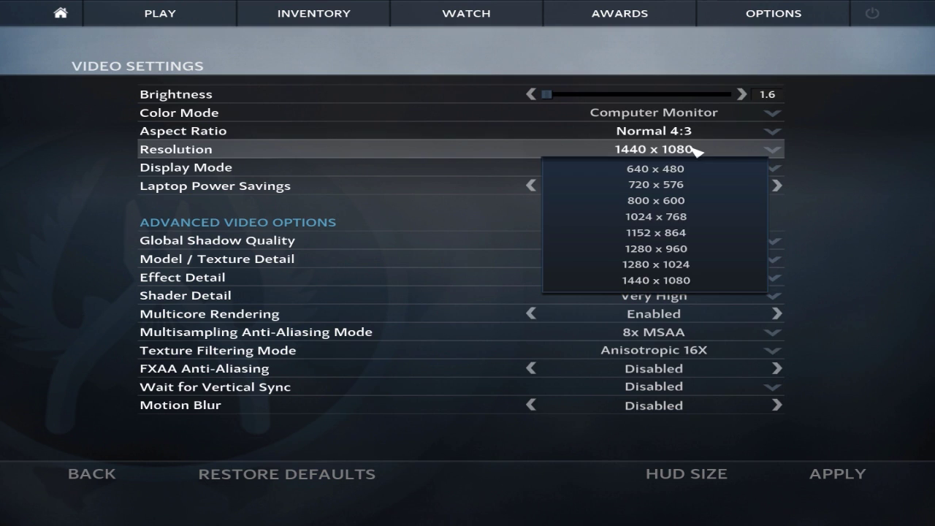
pyautogui.click(632, 283)
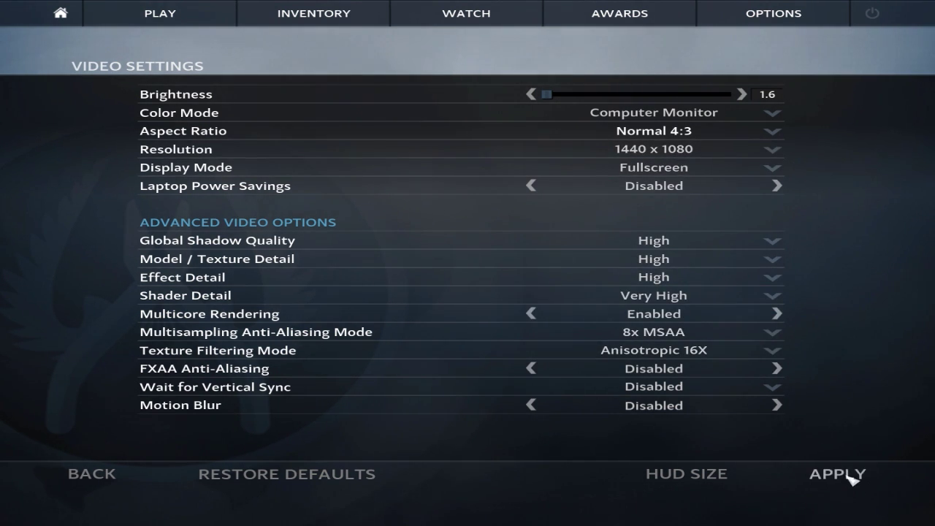
pyautogui.click(87, 476)
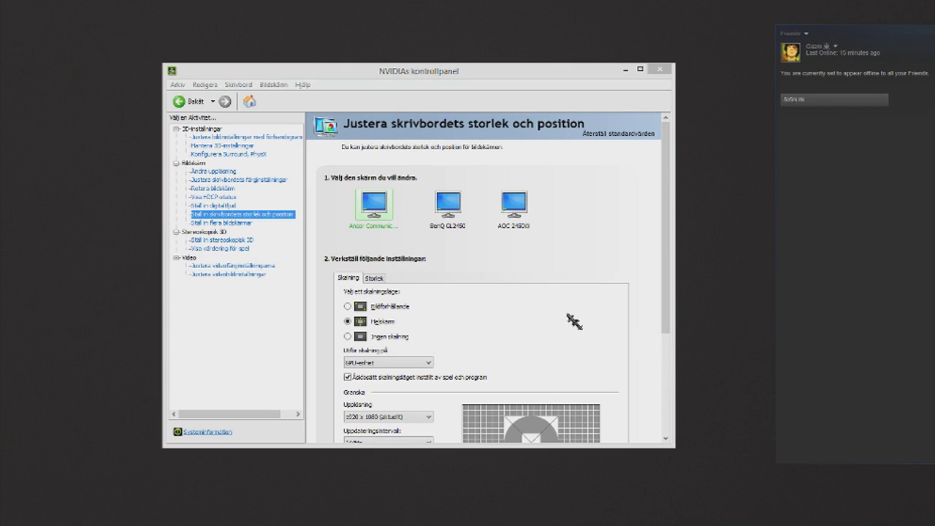
# Check the desktop size and position scaling settings in the NVIDIA control panel, and close it
pyautogui.moveTo(624, 263); pyautogui.dragTo(467, 73)
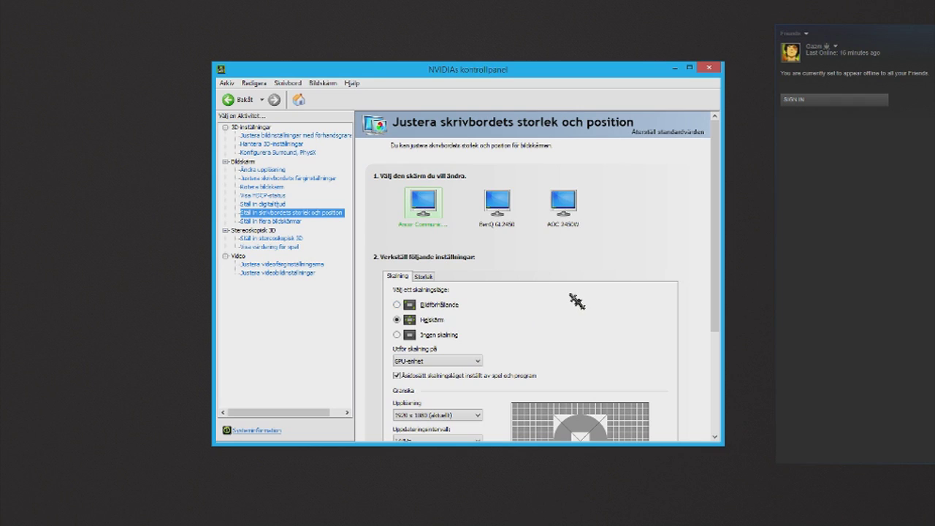
pyautogui.hotkey('alt', 'F4')
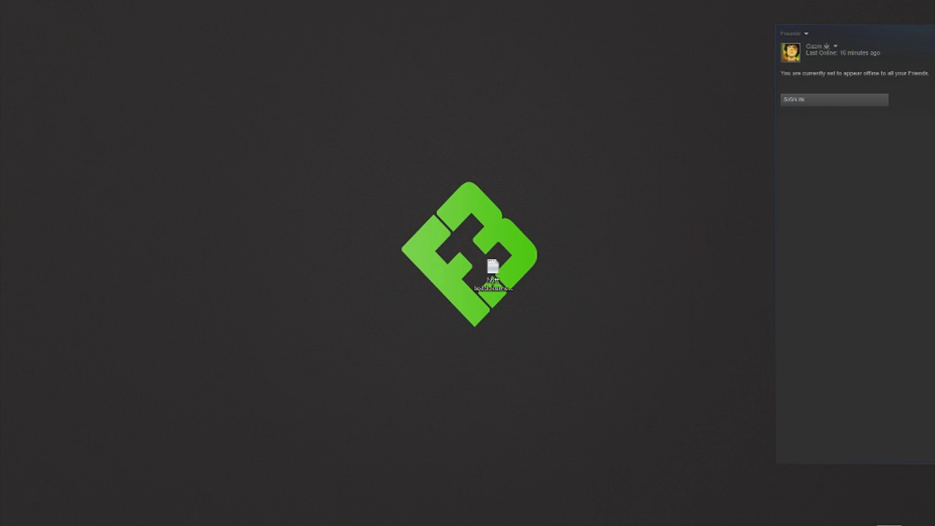
# Switch to the Steam library and open the launch options in the properties of Counter-Strike: Global Offensive
pyautogui.rightClick(890, 523)
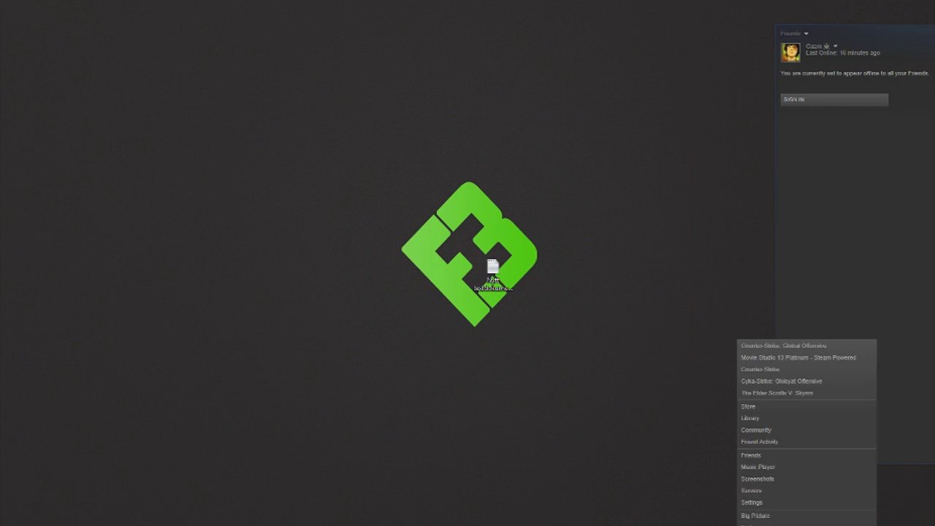
pyautogui.click(773, 412)
pyautogui.click(203, 49)
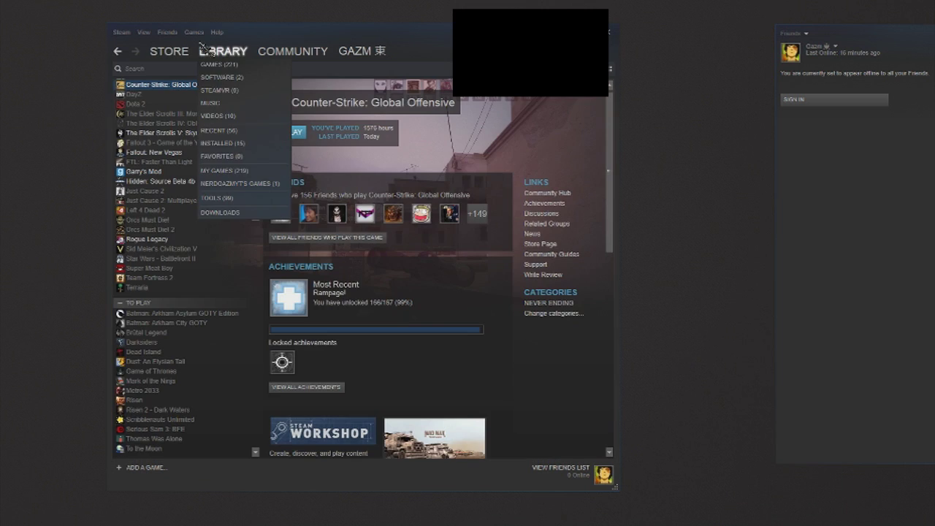
pyautogui.rightClick(174, 86)
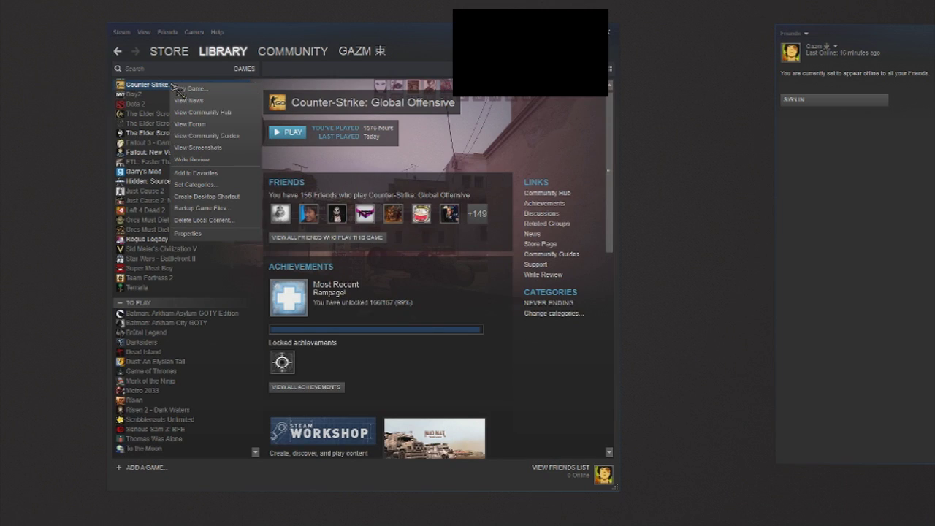
pyautogui.click(210, 235)
pyautogui.click(372, 265)
pyautogui.moveTo(565, 254); pyautogui.dragTo(538, 266)
pyautogui.click(568, 259)
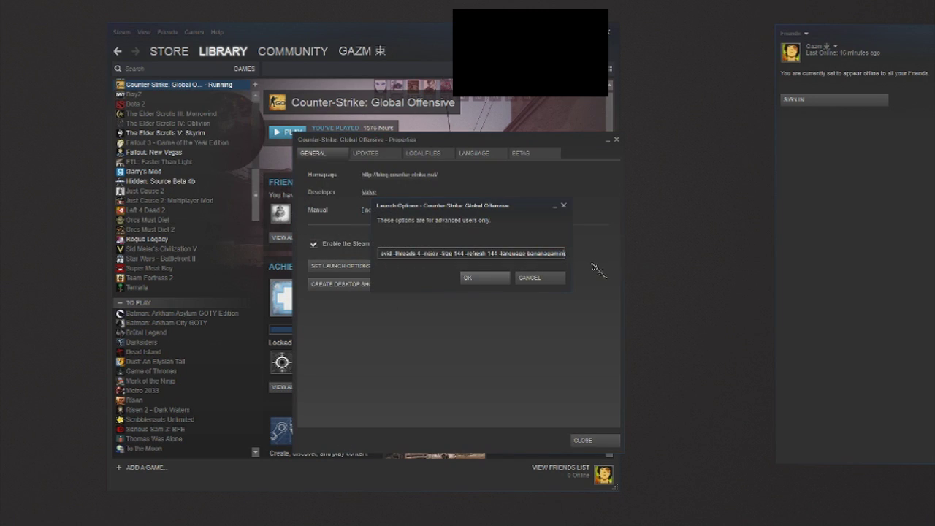
# Append "-full -w 1440 -h 1080" to the end of the game's existing launch options
pyautogui.write('-')
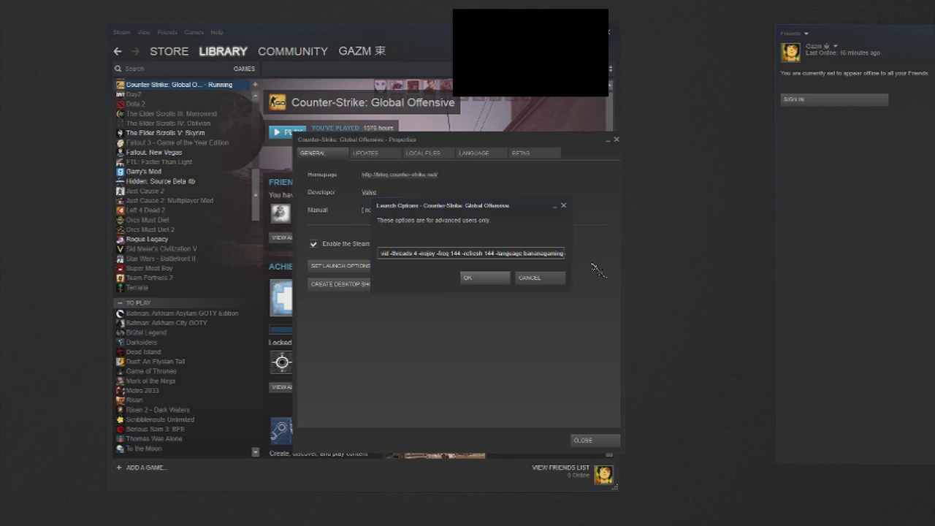
pyautogui.write('full -')
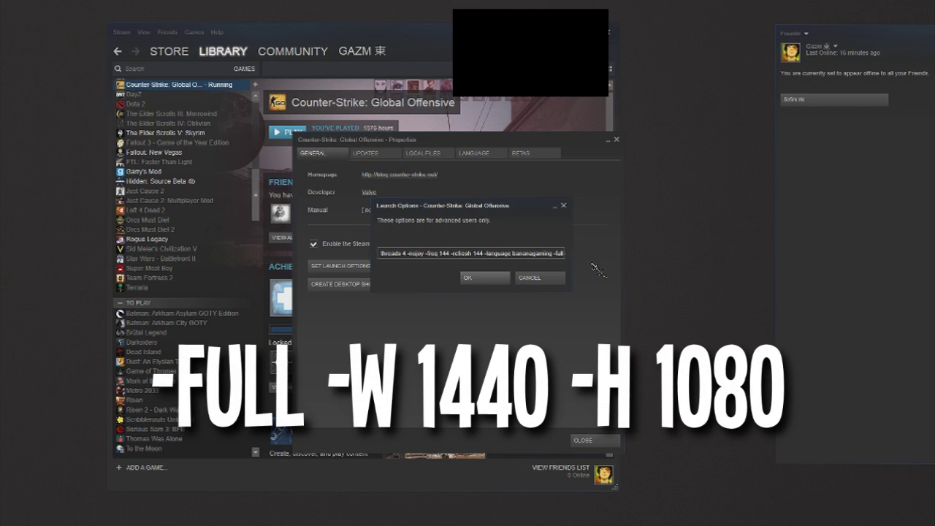
pyautogui.write('w')
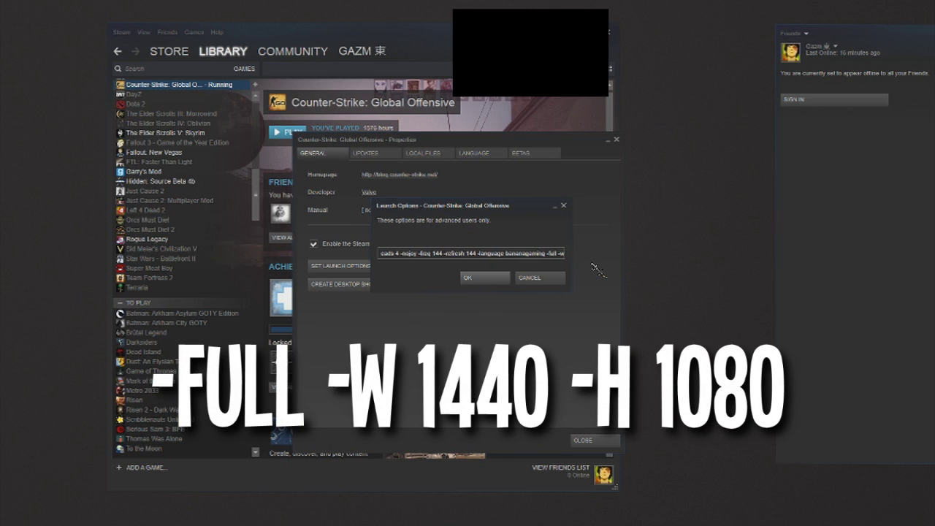
pyautogui.write(' 1440')
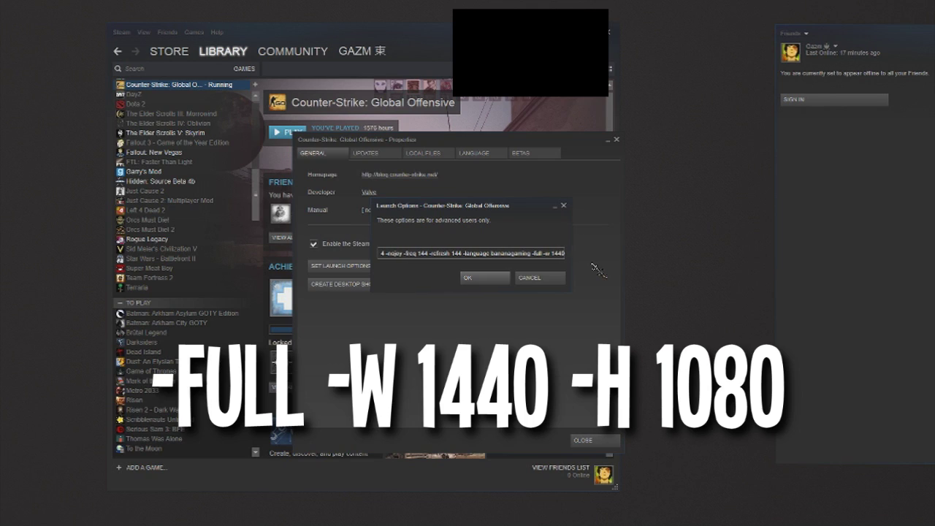
pyautogui.write(' -')
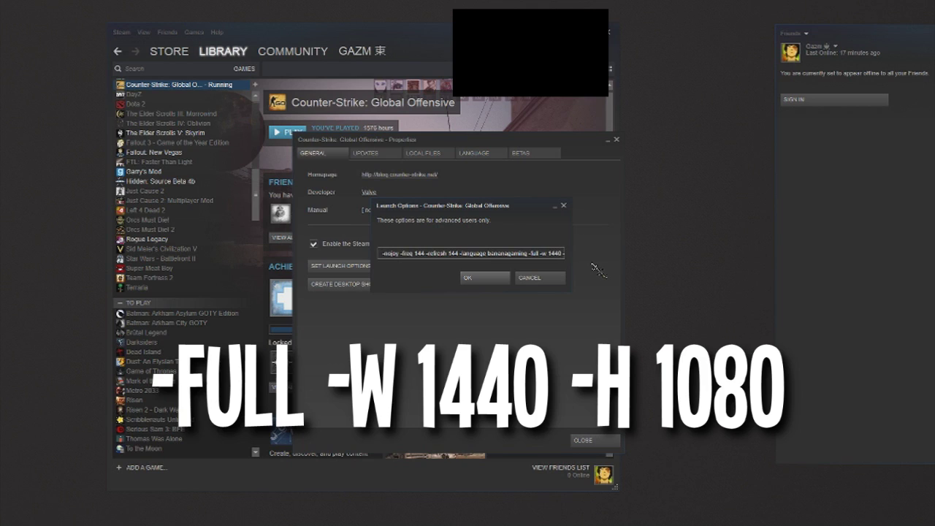
pyautogui.write('h')
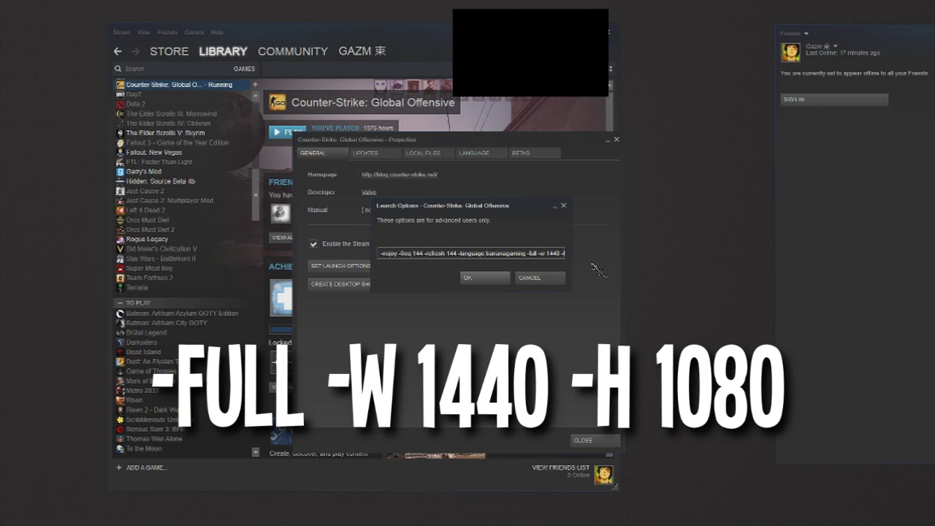
pyautogui.write(' 1080')
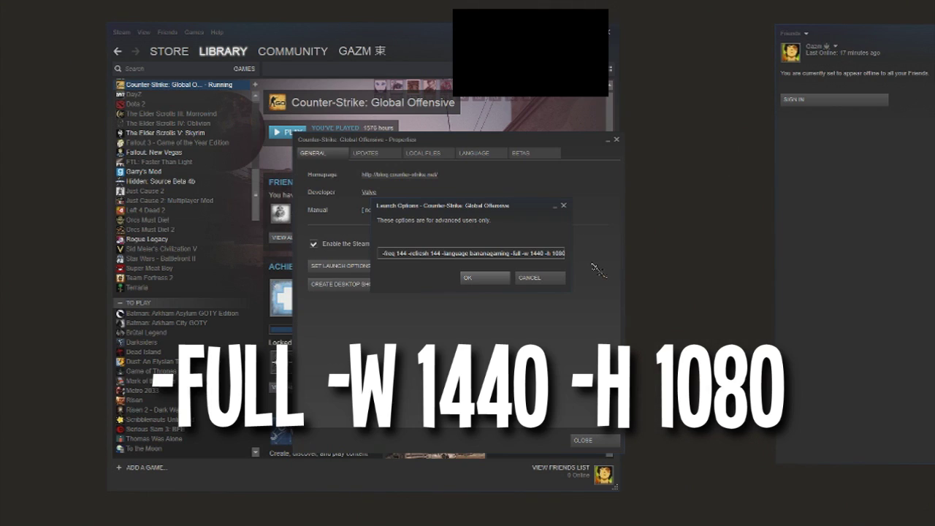
# Discard the launch options edit and close the game's properties
pyautogui.press('BackSpace')
pyautogui.press('BackSpace')
pyautogui.press('BackSpace')
pyautogui.press('BackSpace')
pyautogui.press('BackSpace')
pyautogui.press('BackSpace')
pyautogui.press('BackSpace')
pyautogui.press('BackSpace')
pyautogui.press('BackSpace')
pyautogui.click(540, 278)
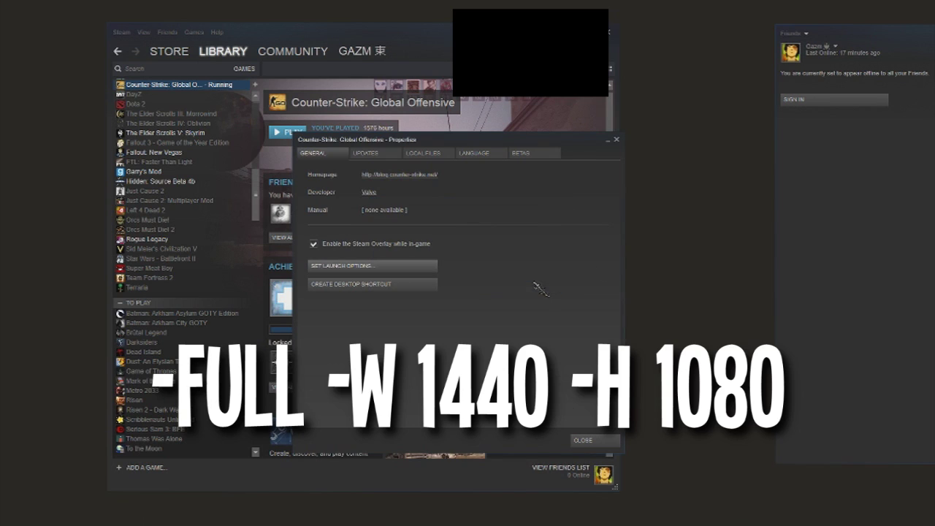
pyautogui.click(595, 441)
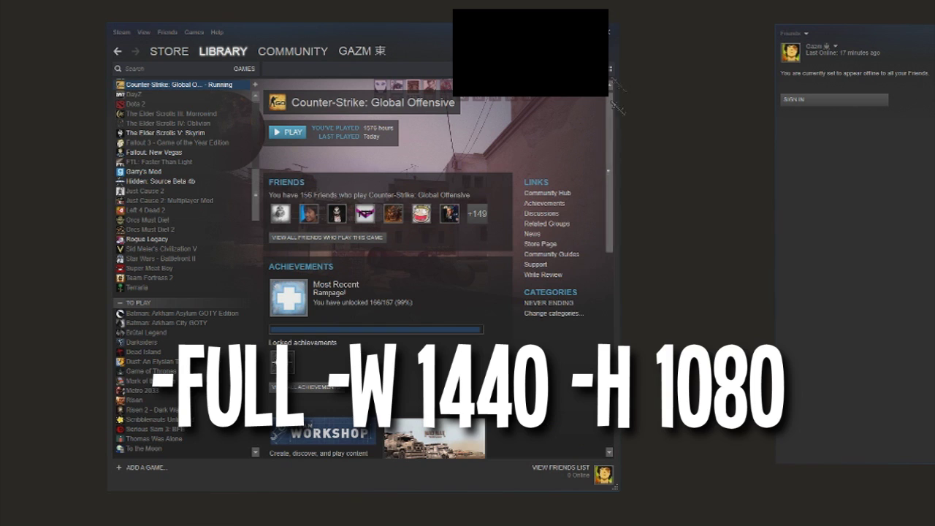